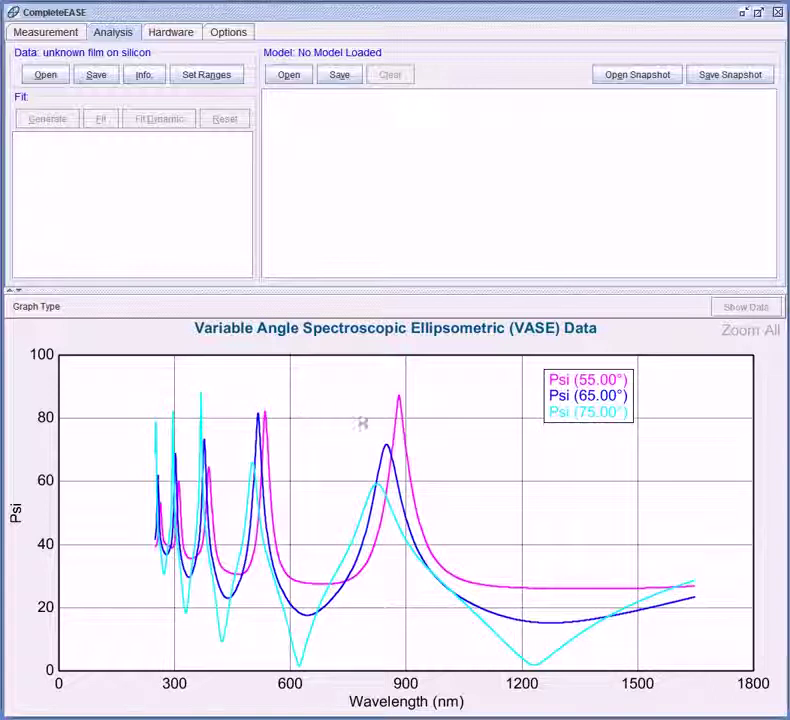
Load Blank.mod from the Basic model folder as the starting model.
mouse_move(413, 413)
left_click(289, 77)
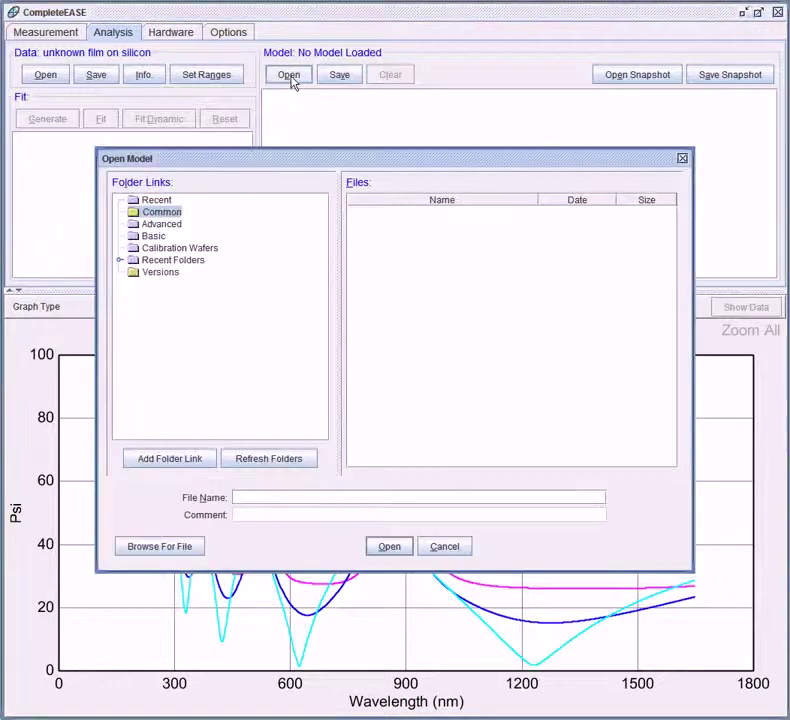
left_click(152, 237)
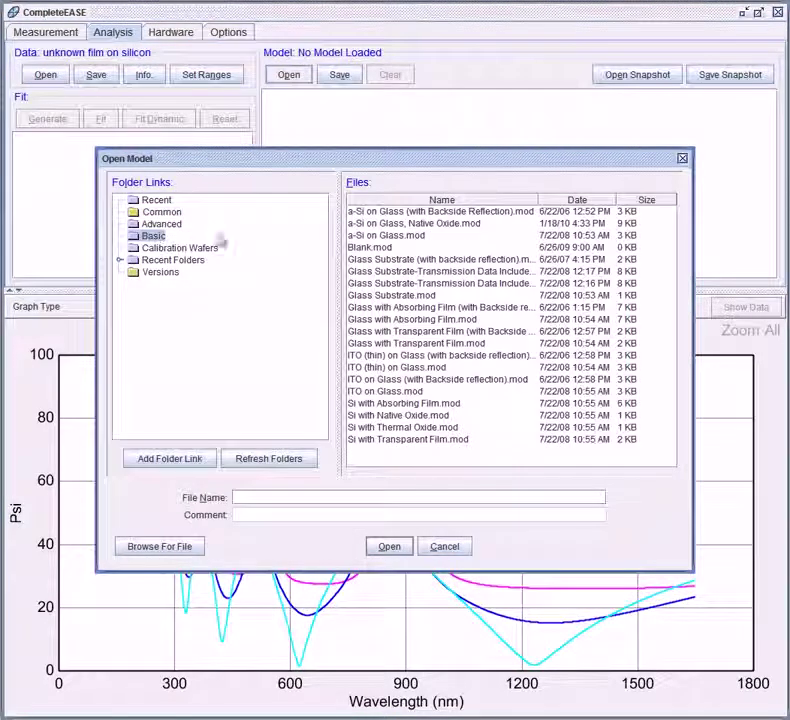
left_click(385, 248)
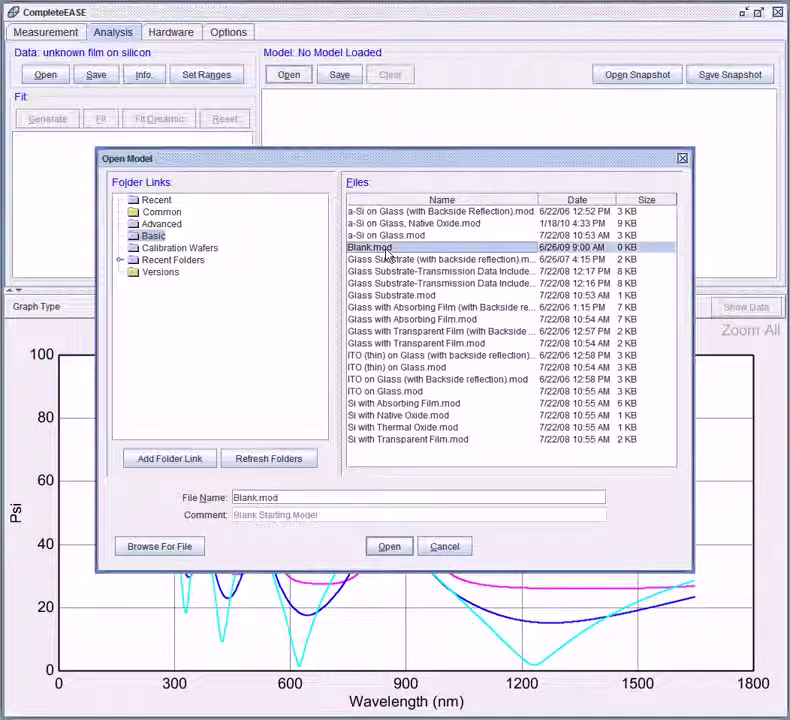
left_click(389, 547)
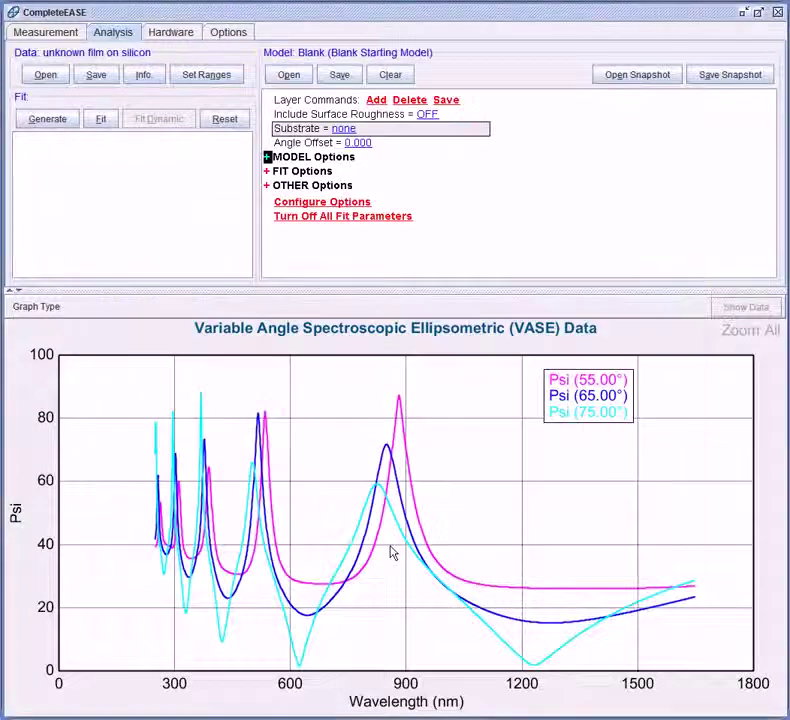
Set the substrate to Si_JAW.mat from the Semiconductor materials folder.
left_click(340, 131)
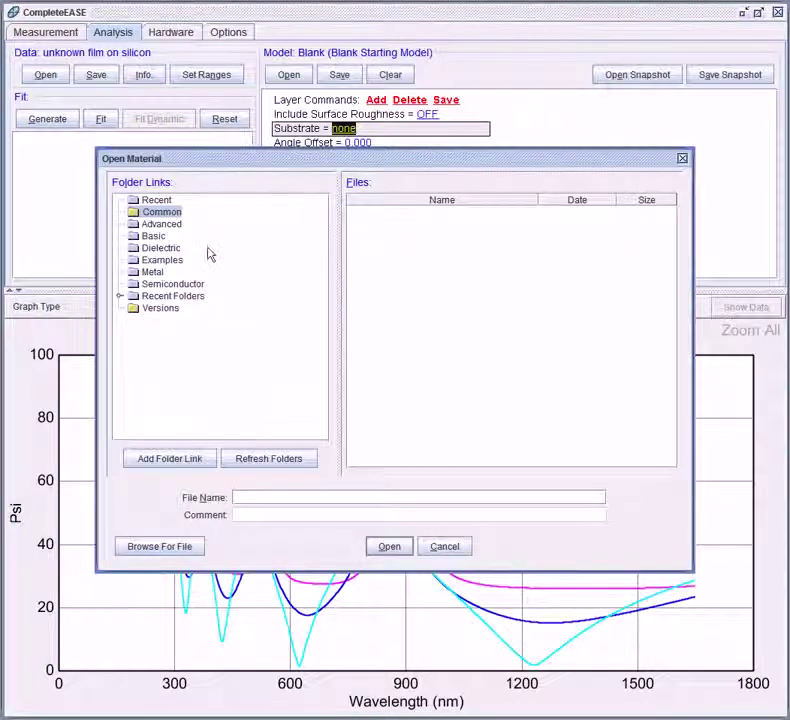
left_click(184, 286)
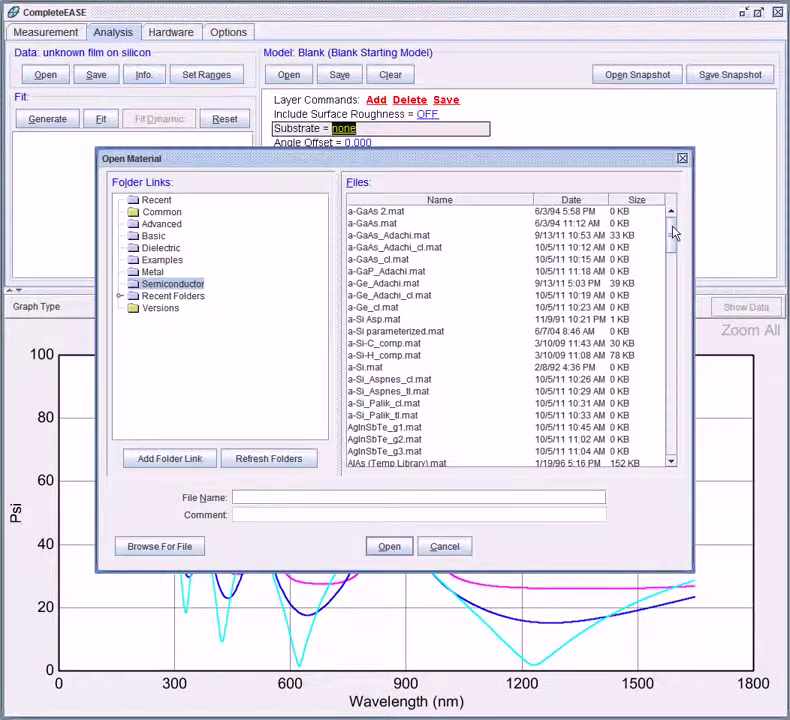
left_click_drag(672, 229, 673, 413)
left_click(391, 371)
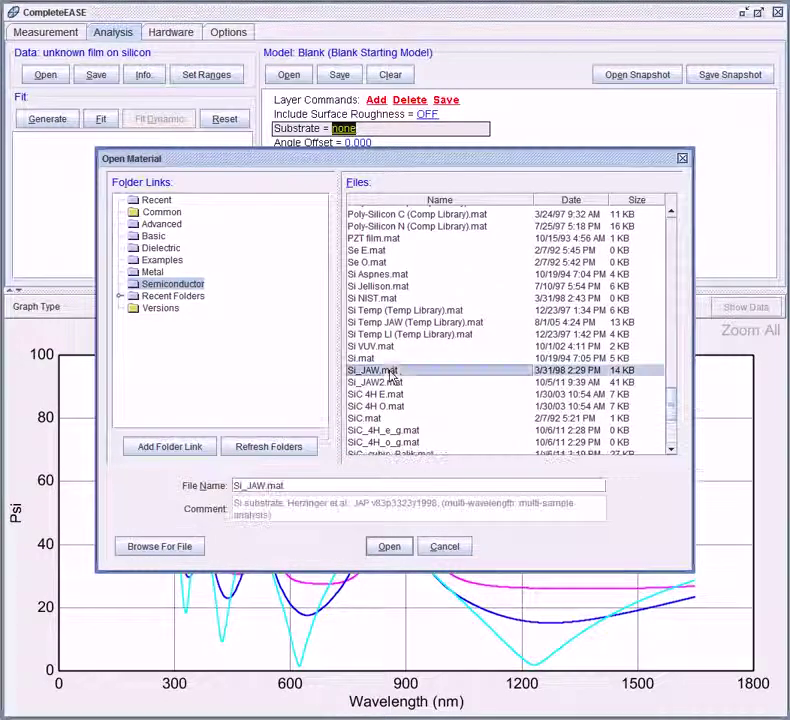
left_click(389, 546)
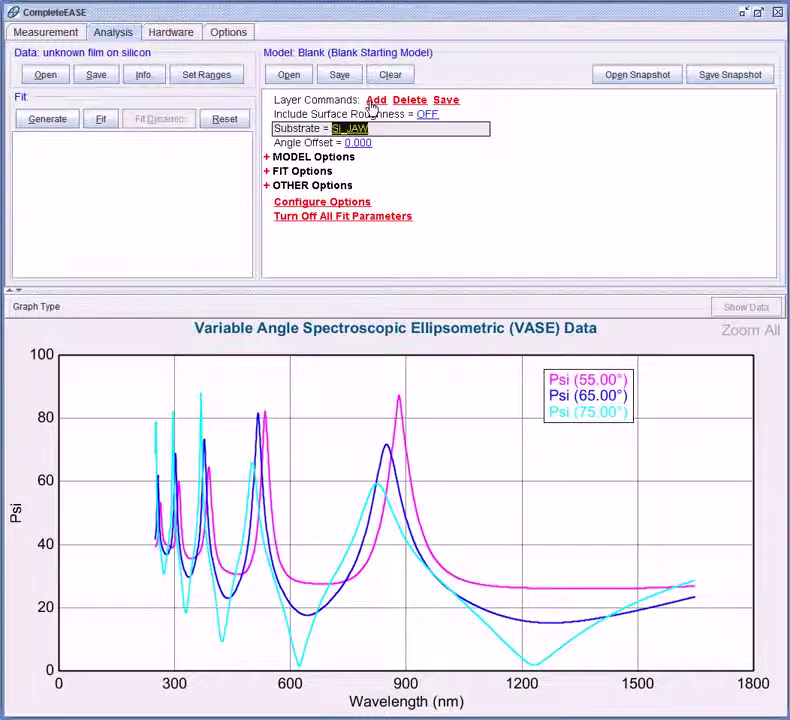
Add a standard layer using Cauchy.mat from the Basic materials folder.
left_click(376, 100)
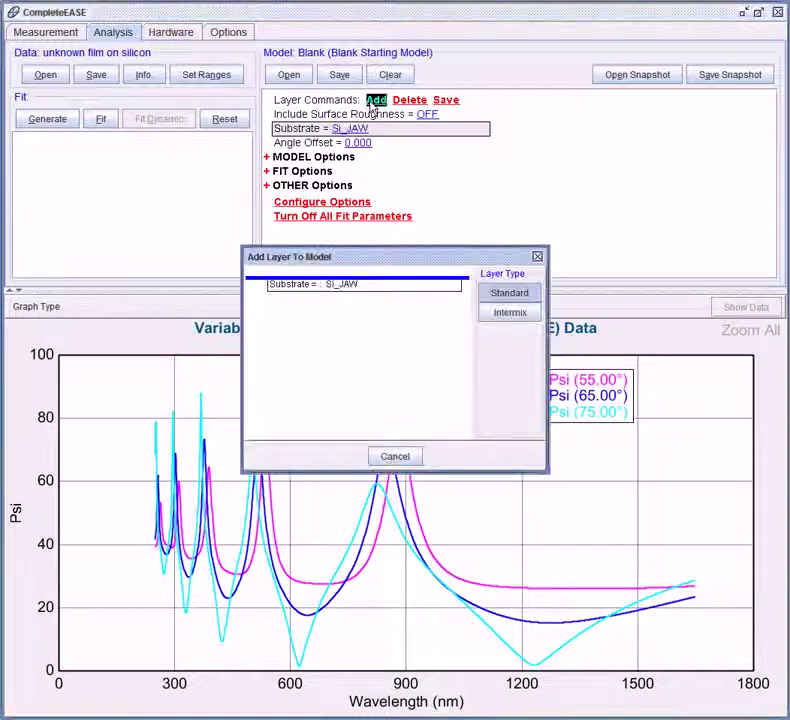
left_click(353, 278)
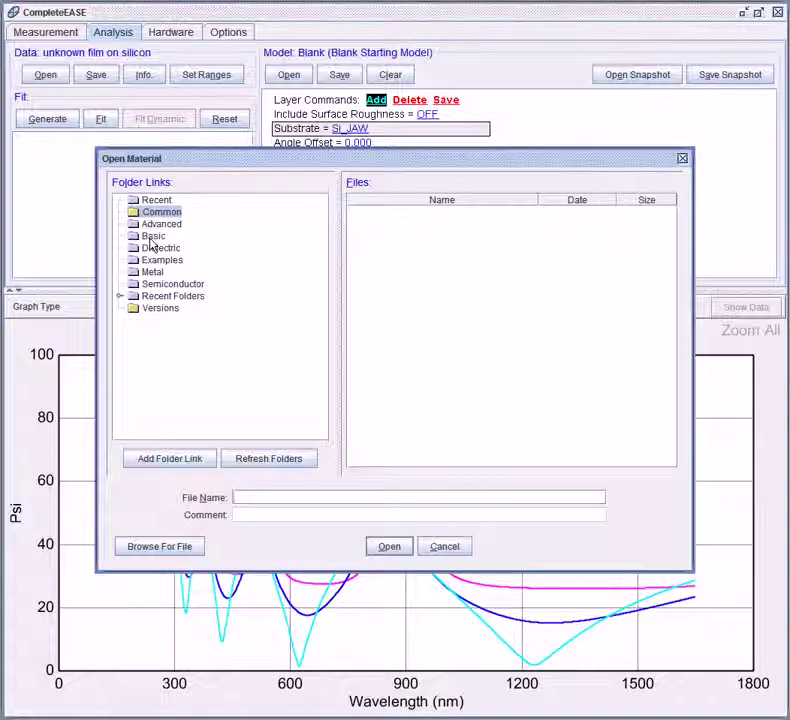
left_click(151, 237)
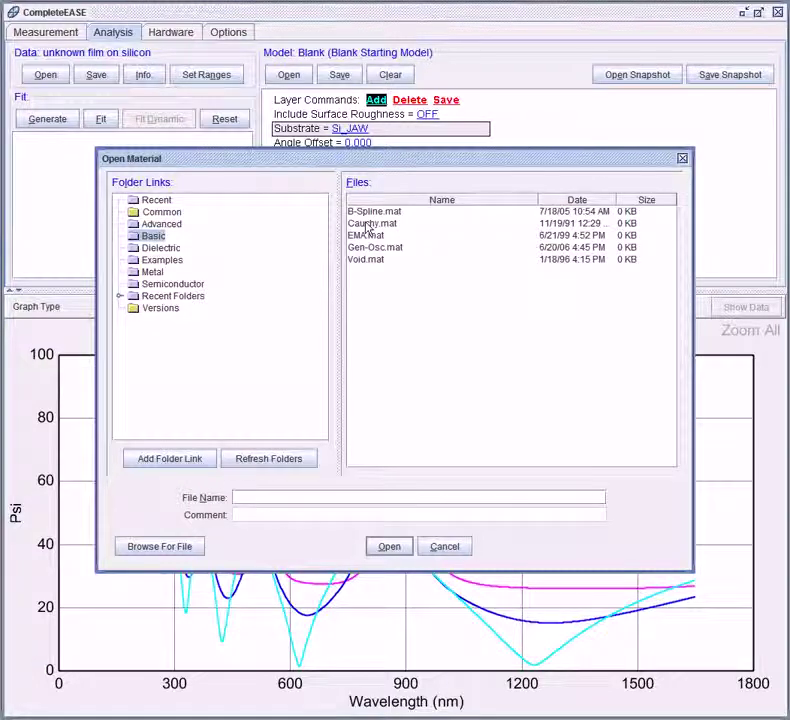
left_click(400, 224)
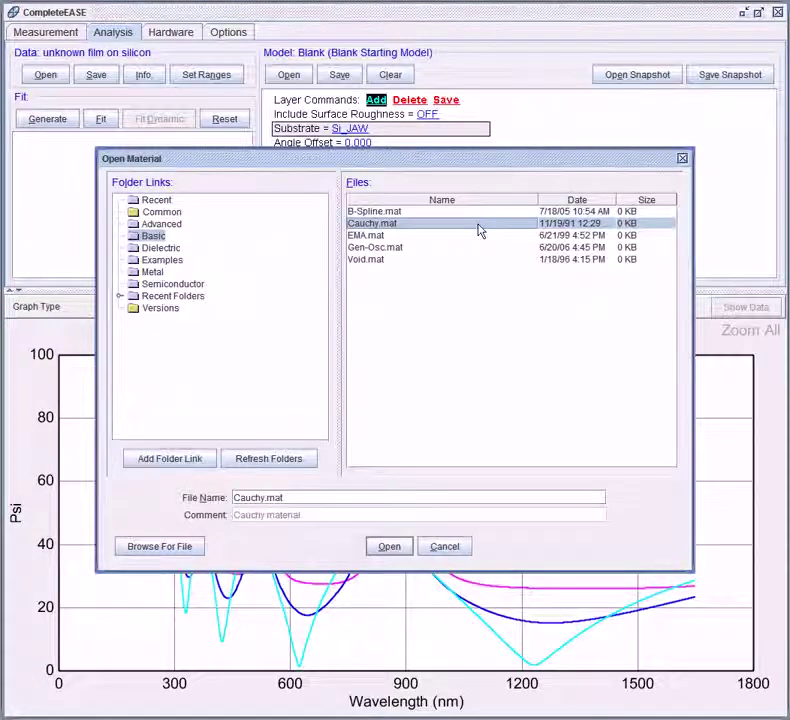
left_click(378, 552)
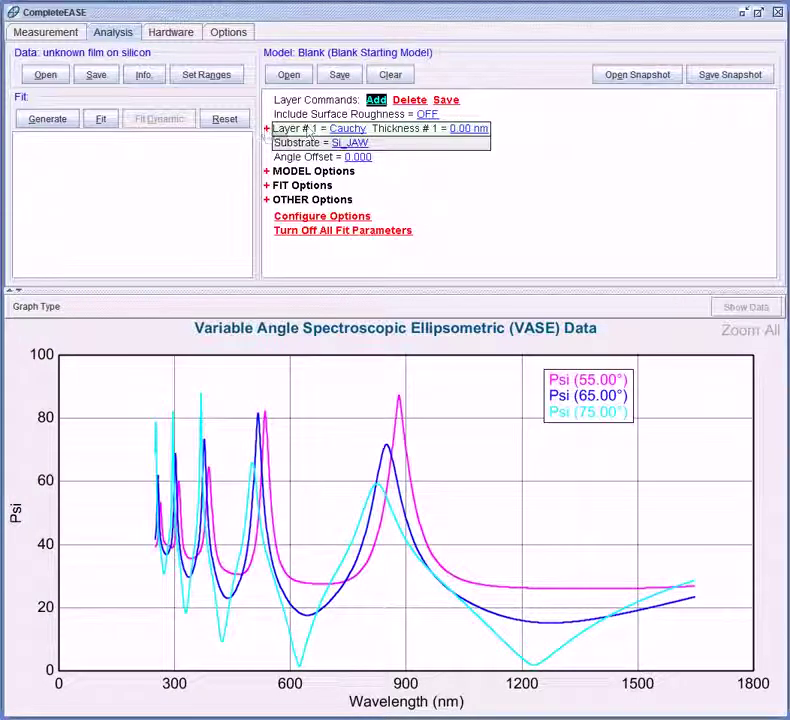
Expand Layer #1 and enter a thickness of 100 nm for the Cauchy layer.
left_click(266, 129)
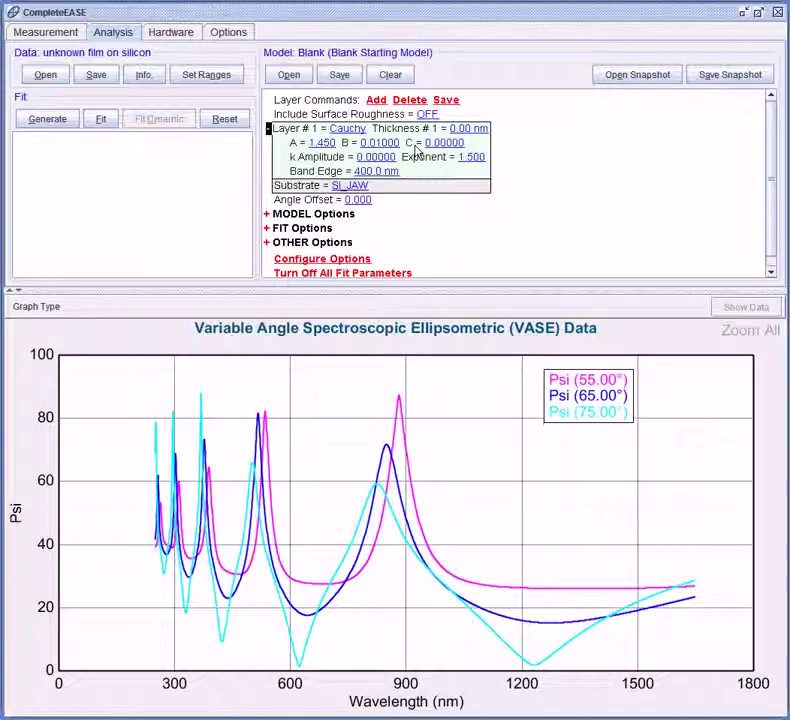
left_click(470, 132)
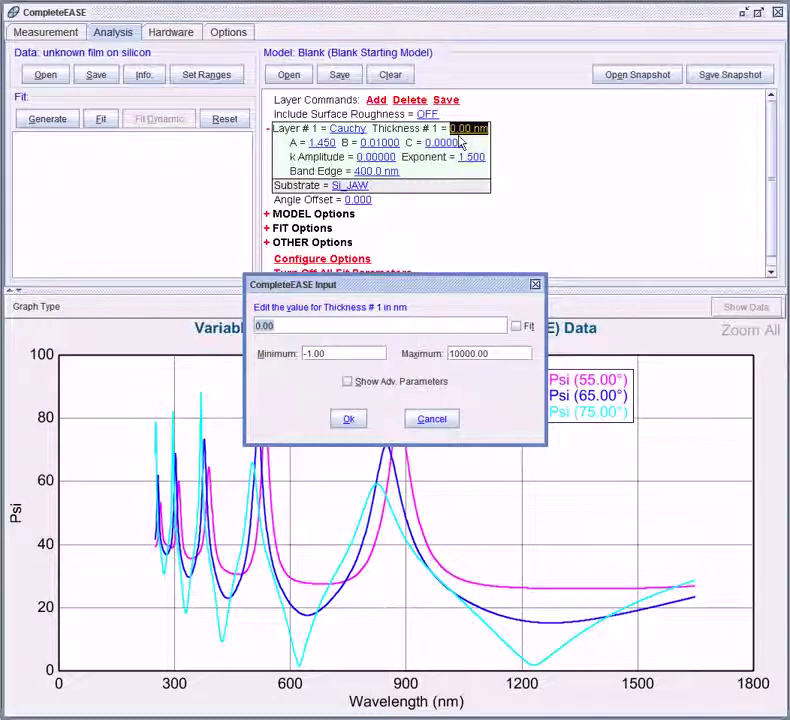
type("1")
key("Return")
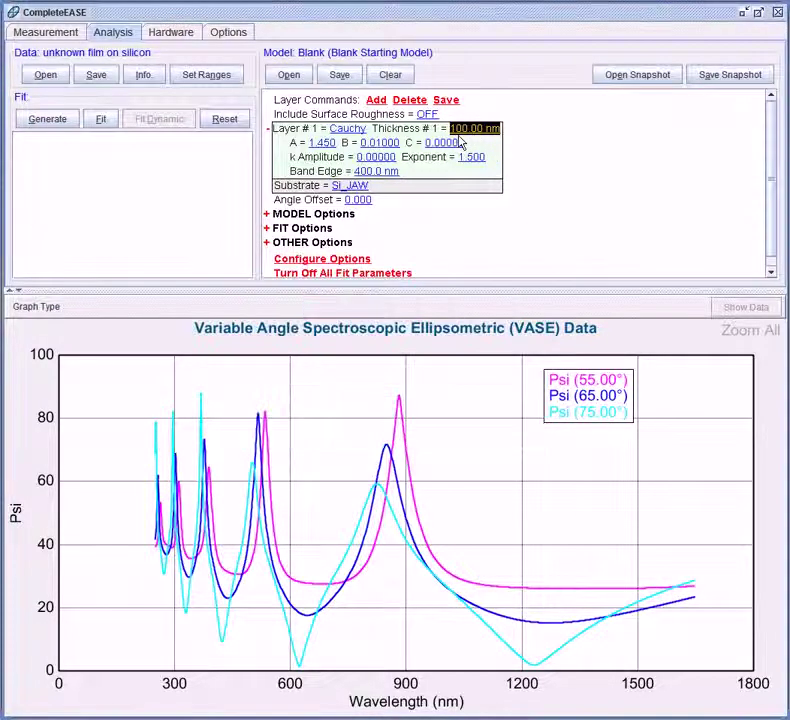
Generate the 100 nm Cauchy model's Psi curves over the measured three-angle data.
left_click(40, 121)
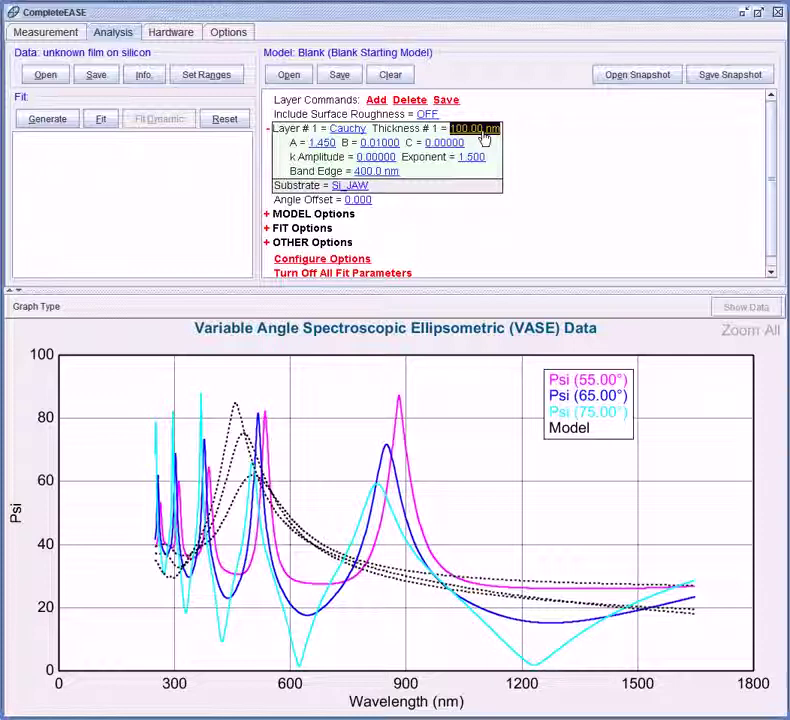
Increase Thickness #1 from 120 nm to about 560 nm until model Psi roughly follows the data.
scroll(484, 137, "up", 1)
scroll(484, 137, "up", 1)
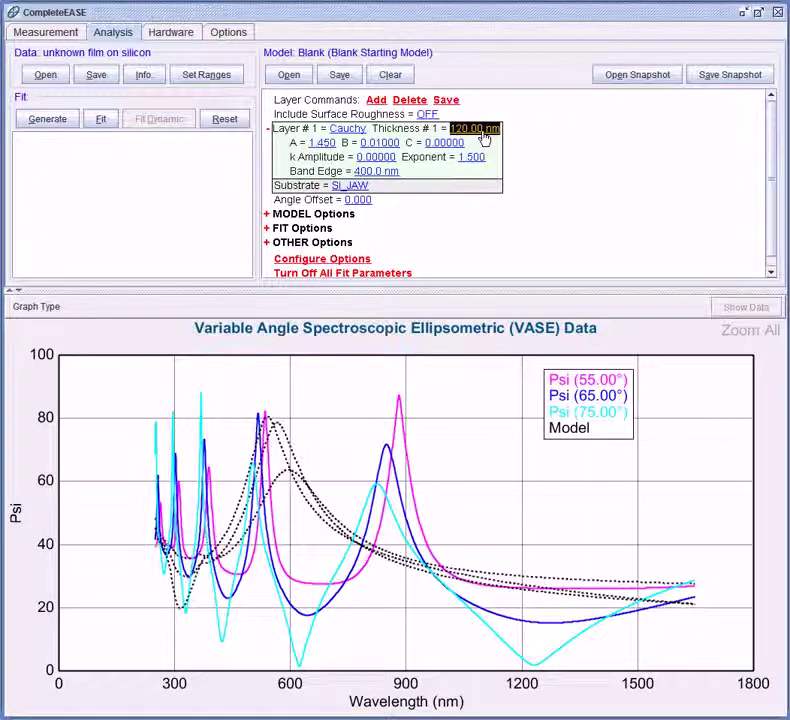
scroll(484, 137, "up", 10)
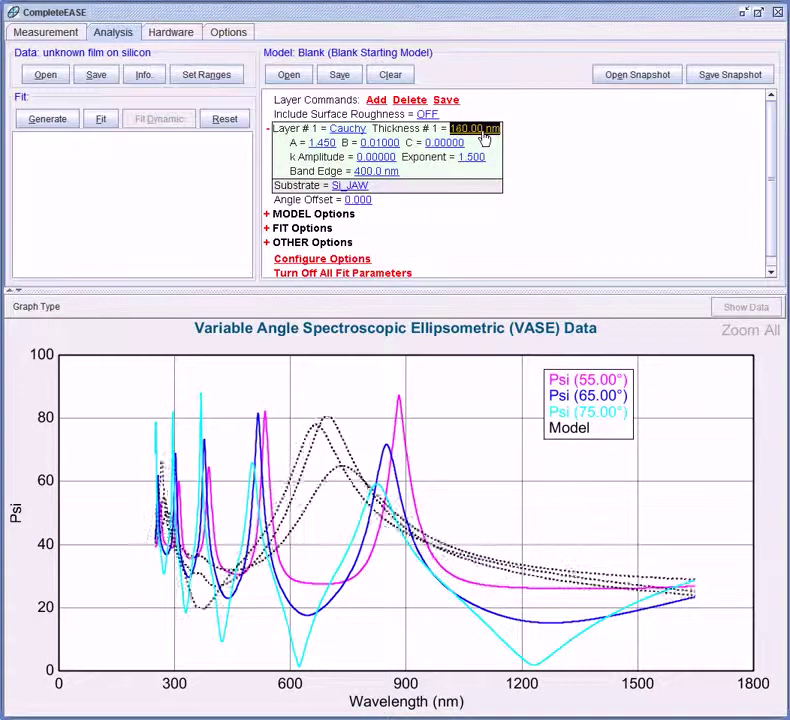
scroll(484, 137, "up", 8)
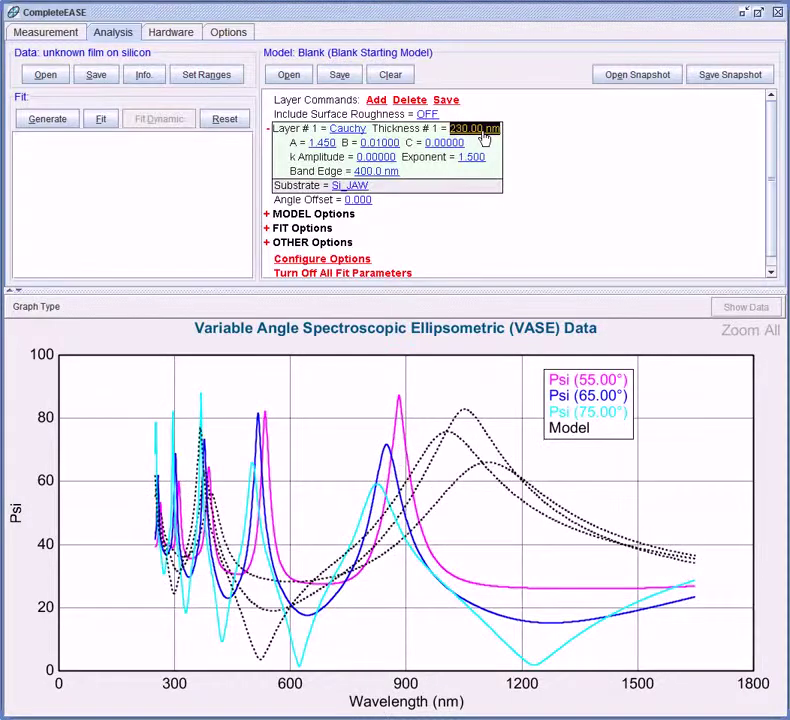
scroll(484, 137, "up", 15)
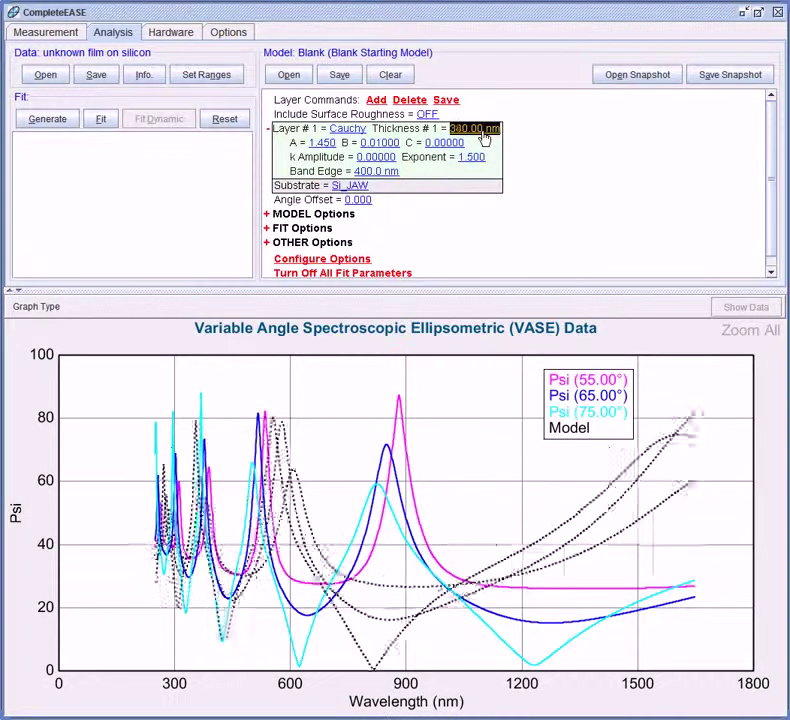
scroll(484, 137, "up", 9)
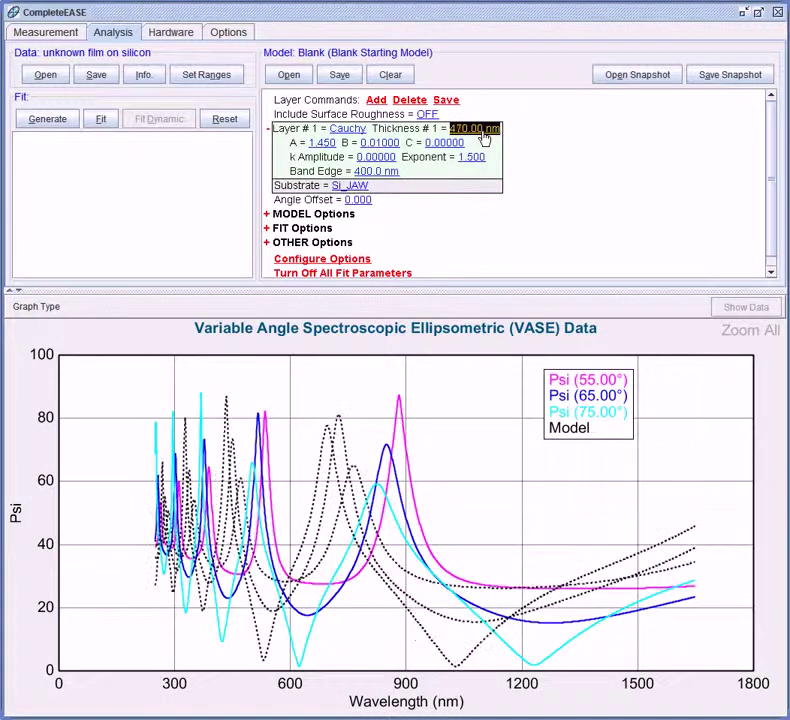
scroll(484, 137, "up", 3)
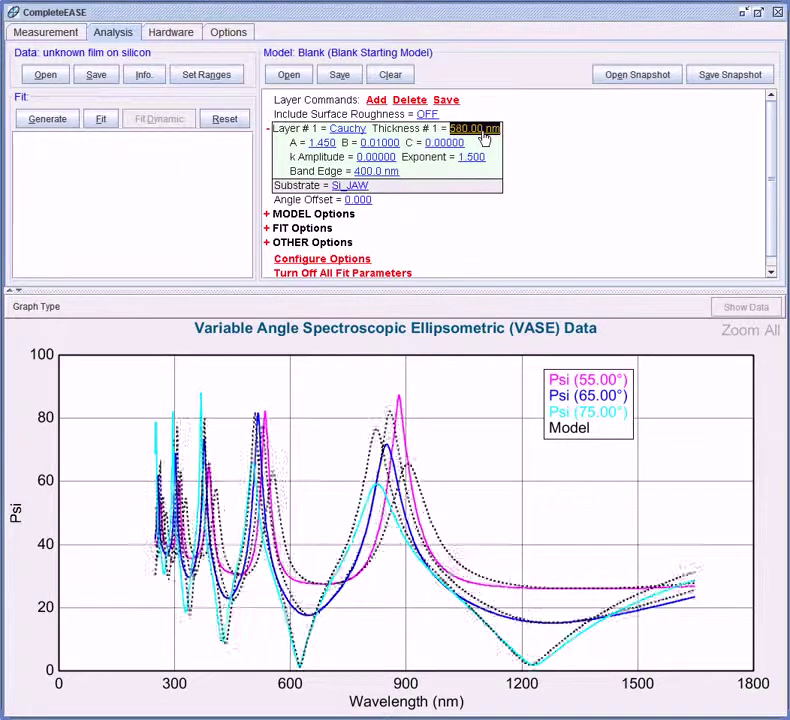
scroll(484, 137, "down", 1)
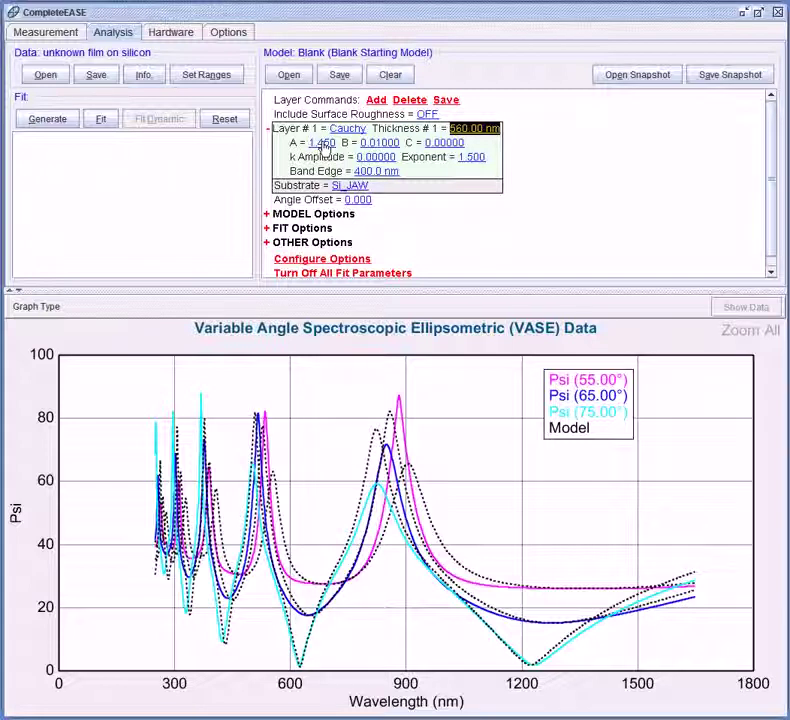
Try Cauchy A values up and down, leaving it at 1.650.
scroll(323, 146, "up", 1)
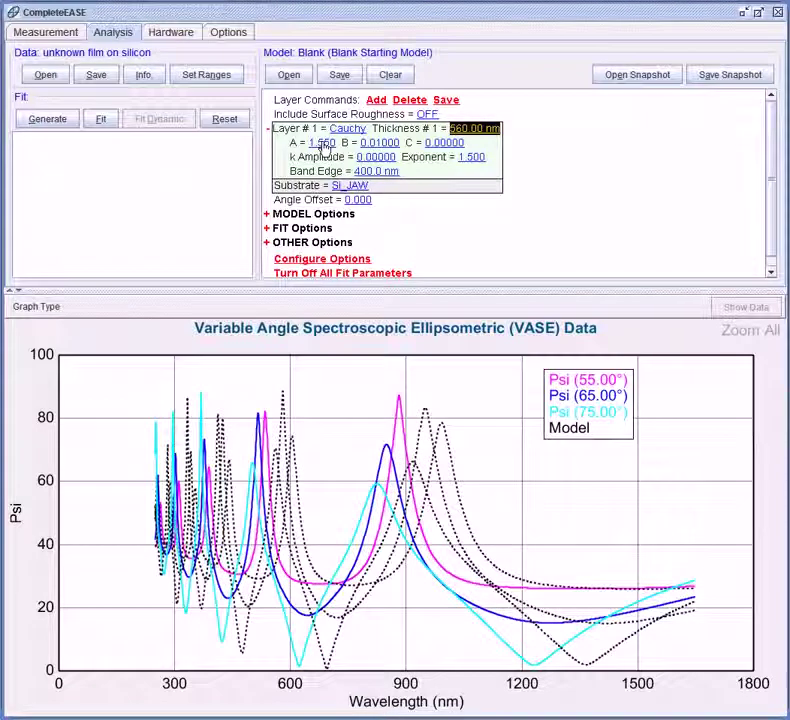
scroll(323, 146, "up", 1)
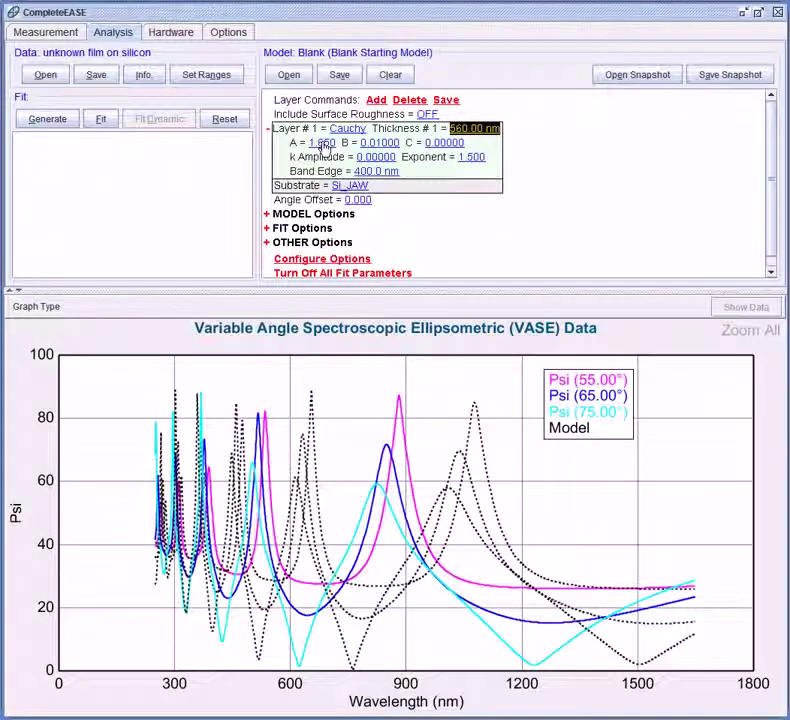
scroll(323, 146, "down", 3)
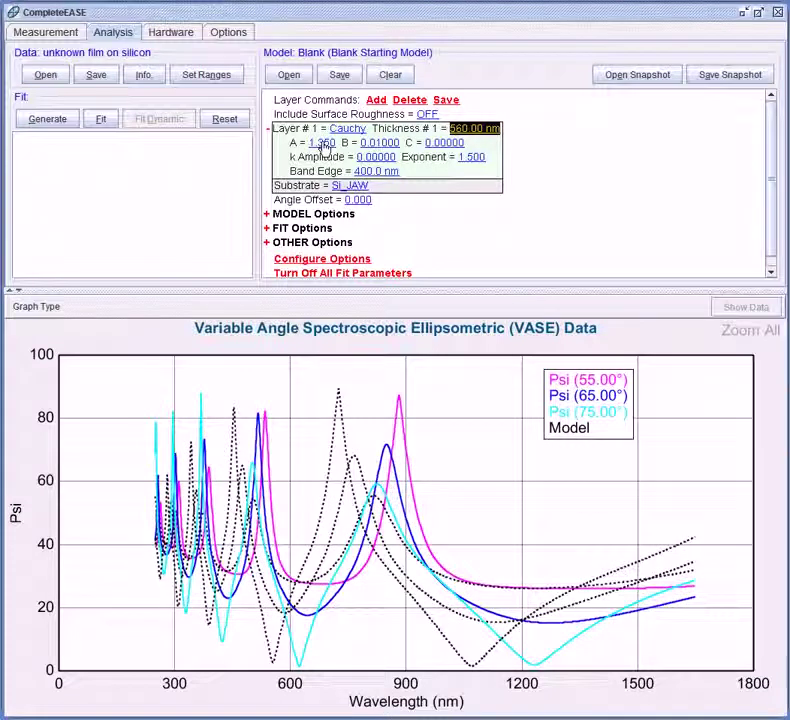
scroll(323, 146, "up", 4)
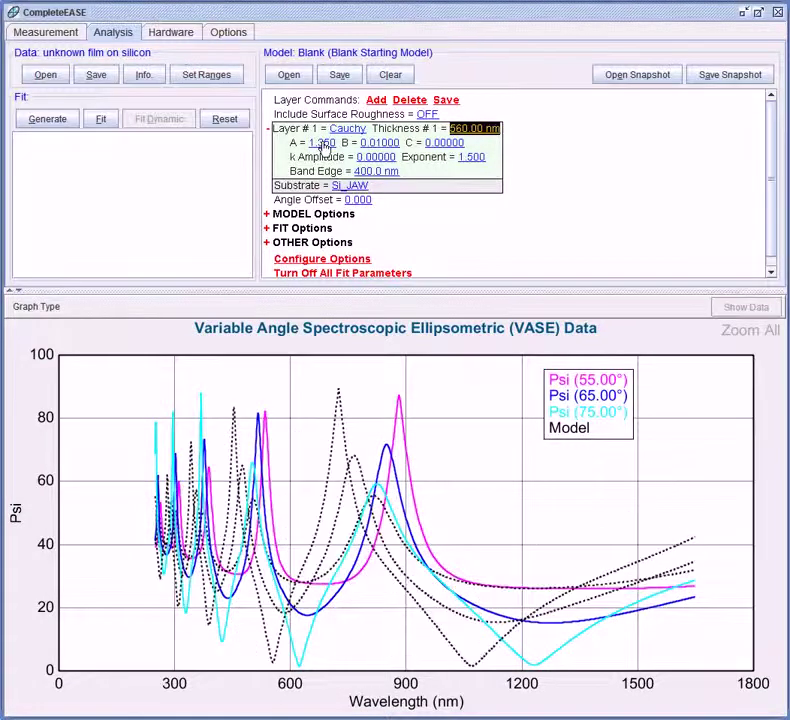
scroll(323, 146, "up", 2)
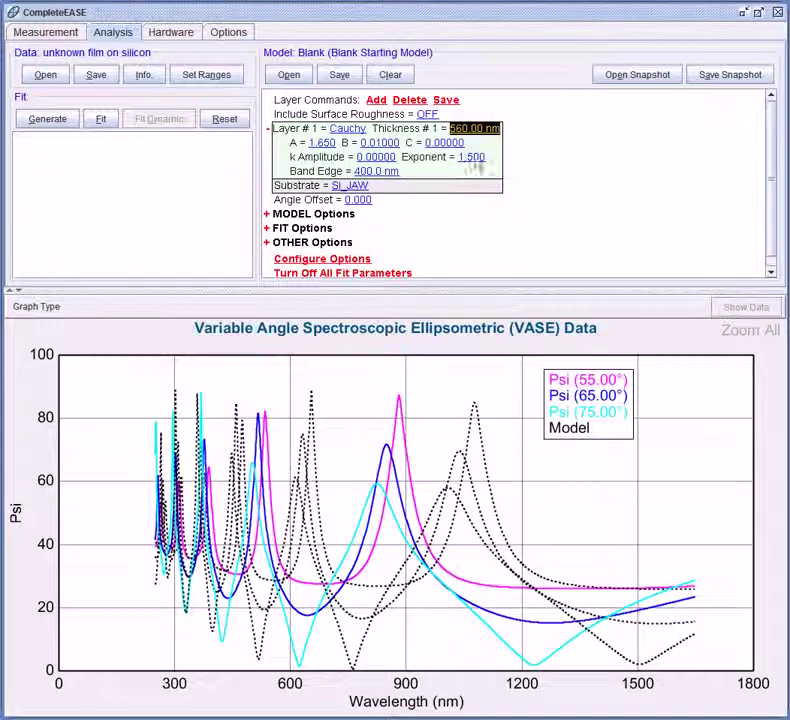
Reduce Thickness #1 to 460.00 nm so the model curves overlay the measured Psi.
scroll(476, 133, "down", 1)
scroll(476, 133, "down", 4)
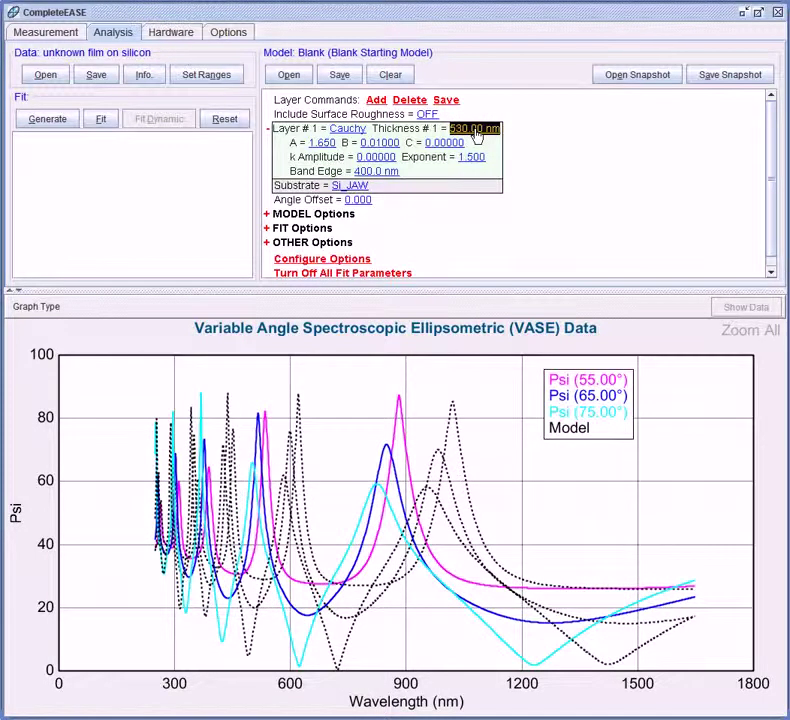
scroll(476, 133, "up", 6)
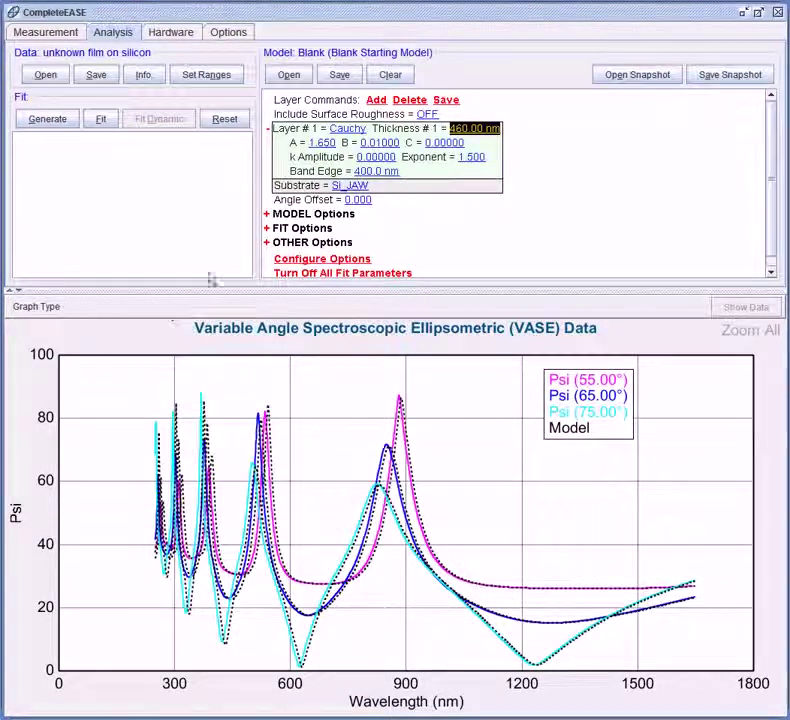
Mark thickness and Cauchy parameters for fitting and fit: MSE 1.588, thickness 458.24 nm.
left_click(490, 135)
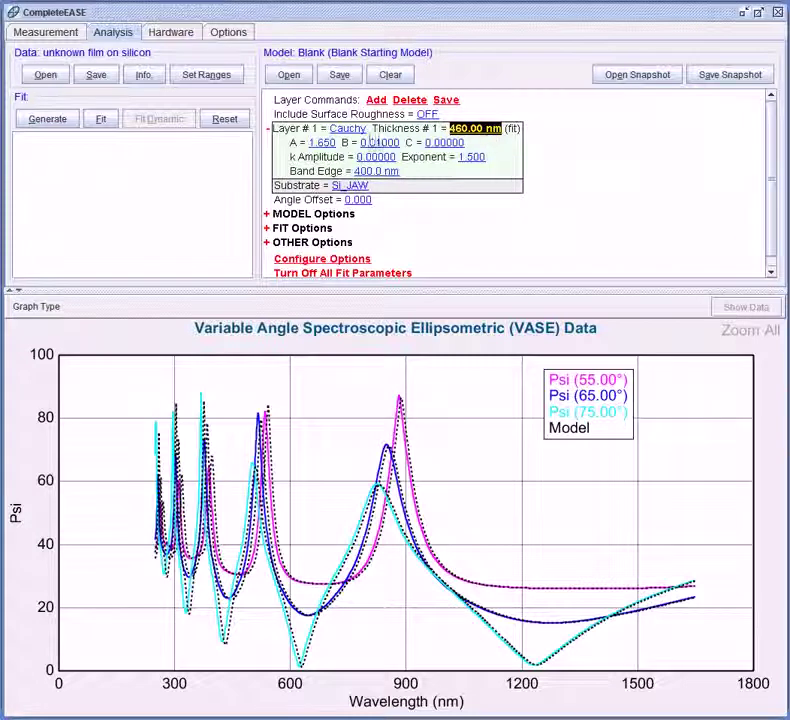
left_click(322, 143)
left_click(398, 143)
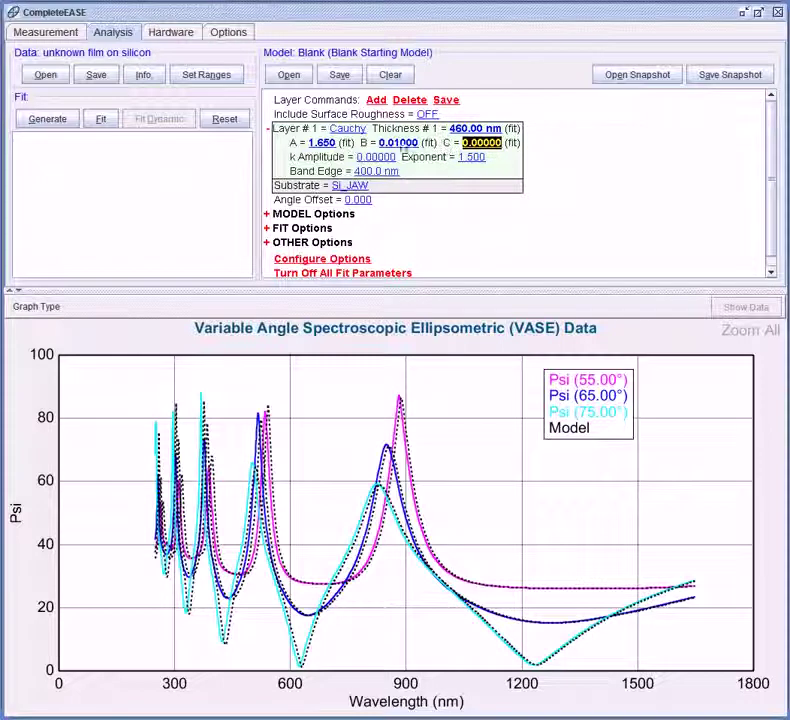
left_click(99, 118)
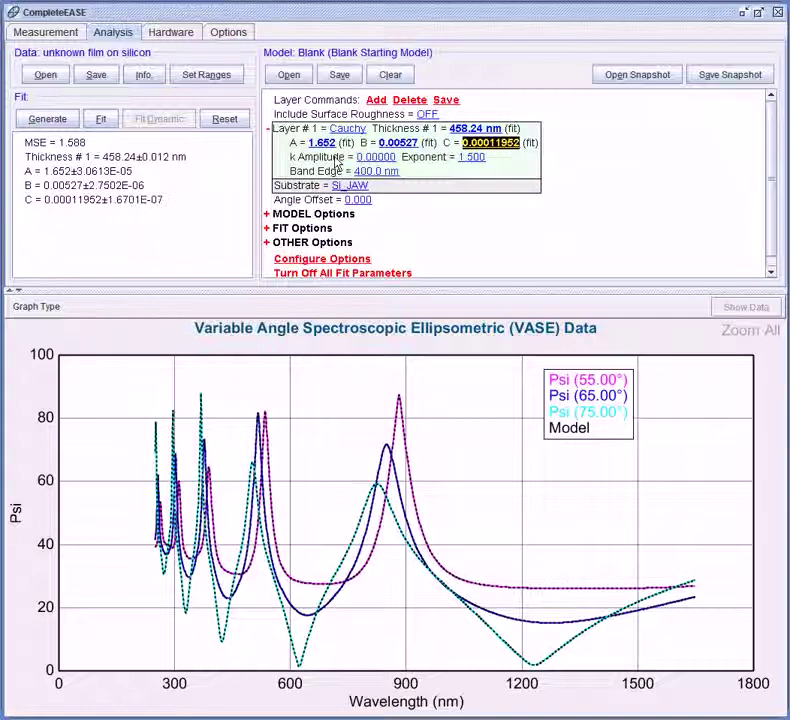
left_click(344, 131)
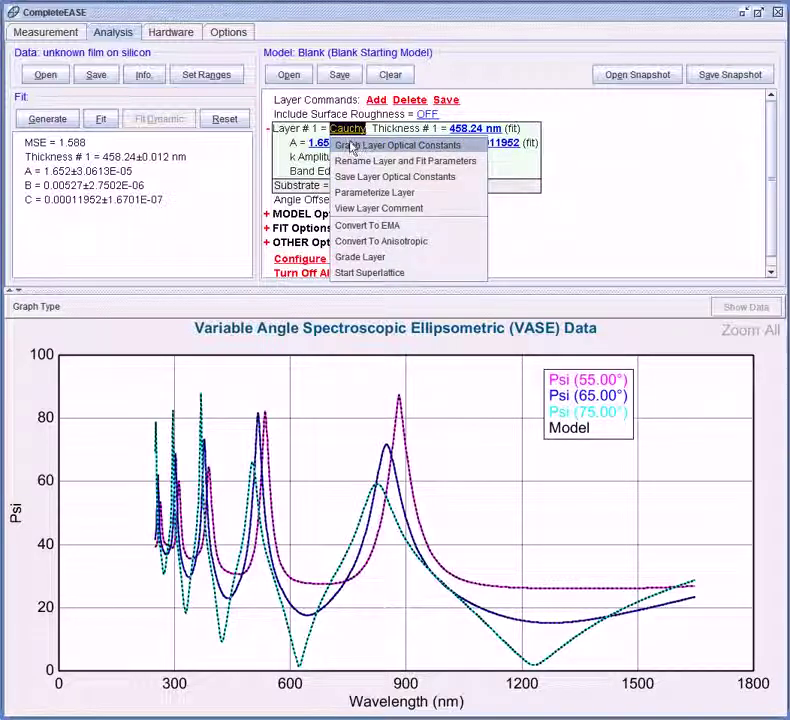
Graph the Cauchy layer's optical constants (n about 1.765 to 1.654, k 0) and open its options.
left_click(352, 146)
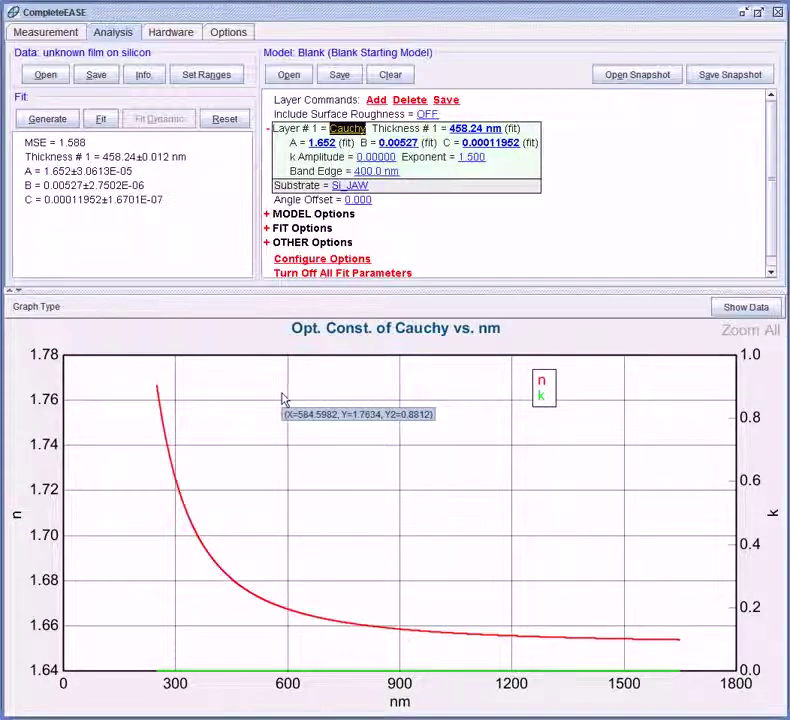
right_click(266, 419)
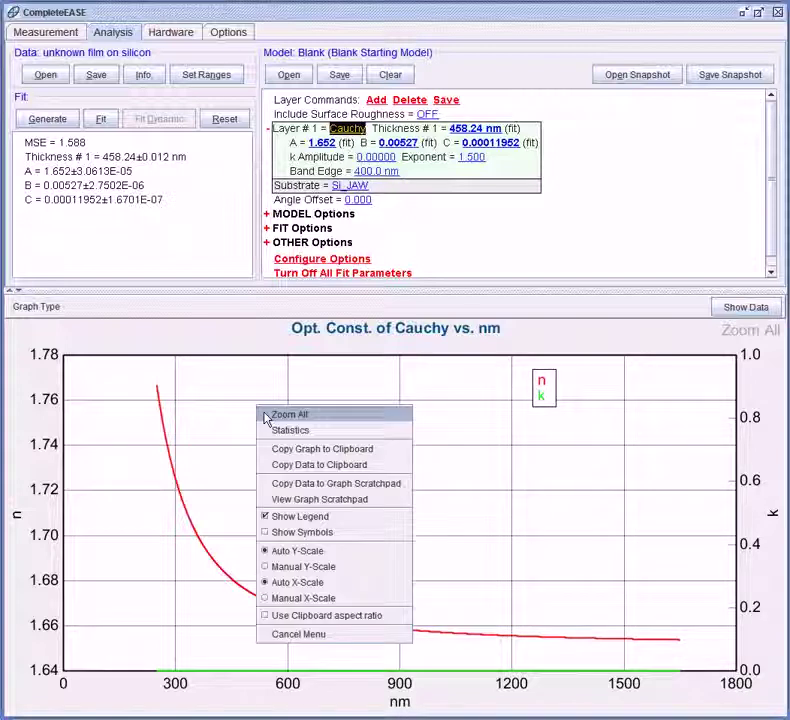